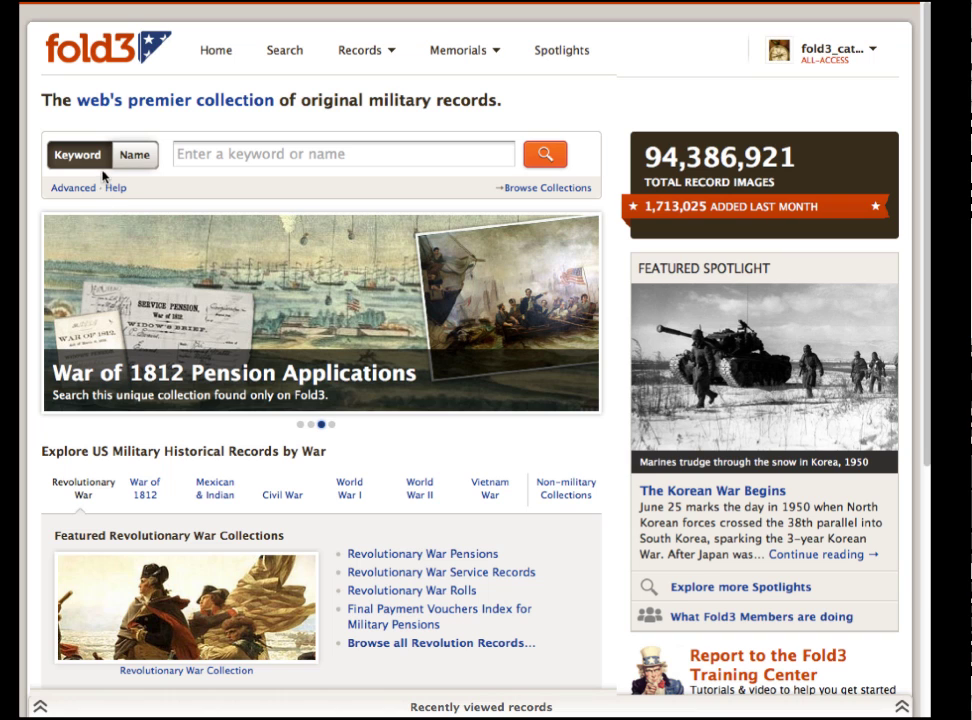
Look at the first/last name and advanced search fields, then return to plain keyword search.
click(135, 163)
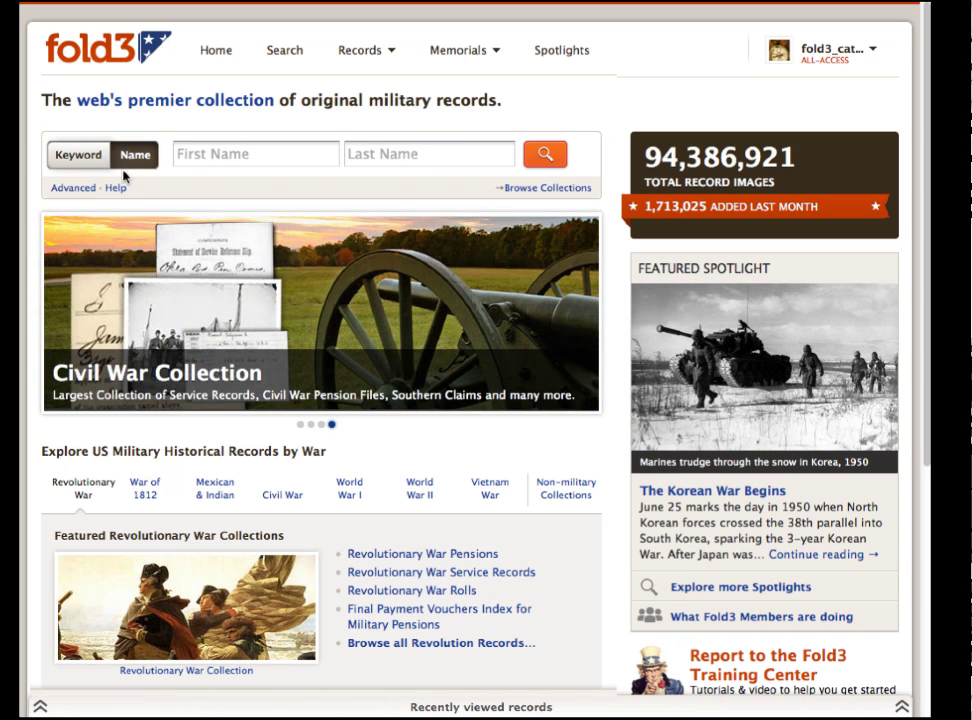
click(72, 189)
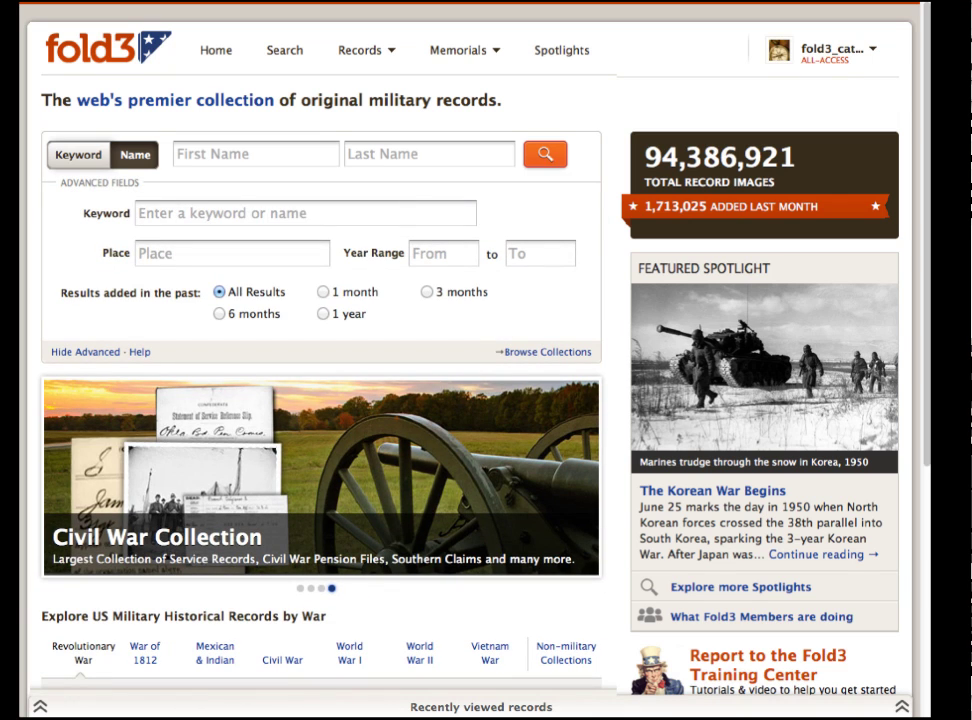
click(76, 155)
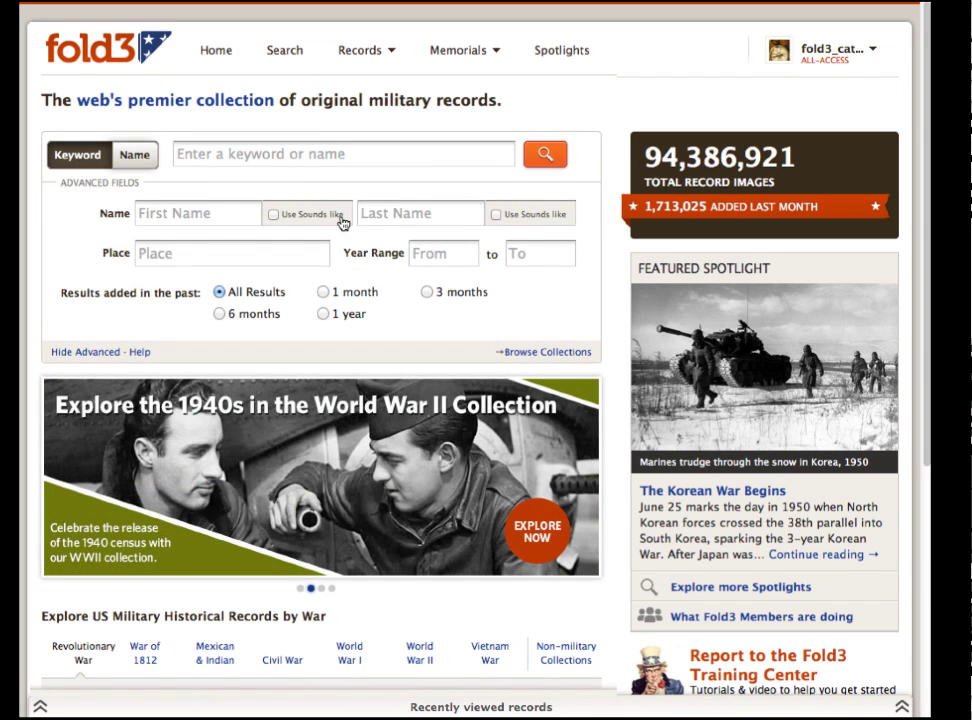
click(104, 353)
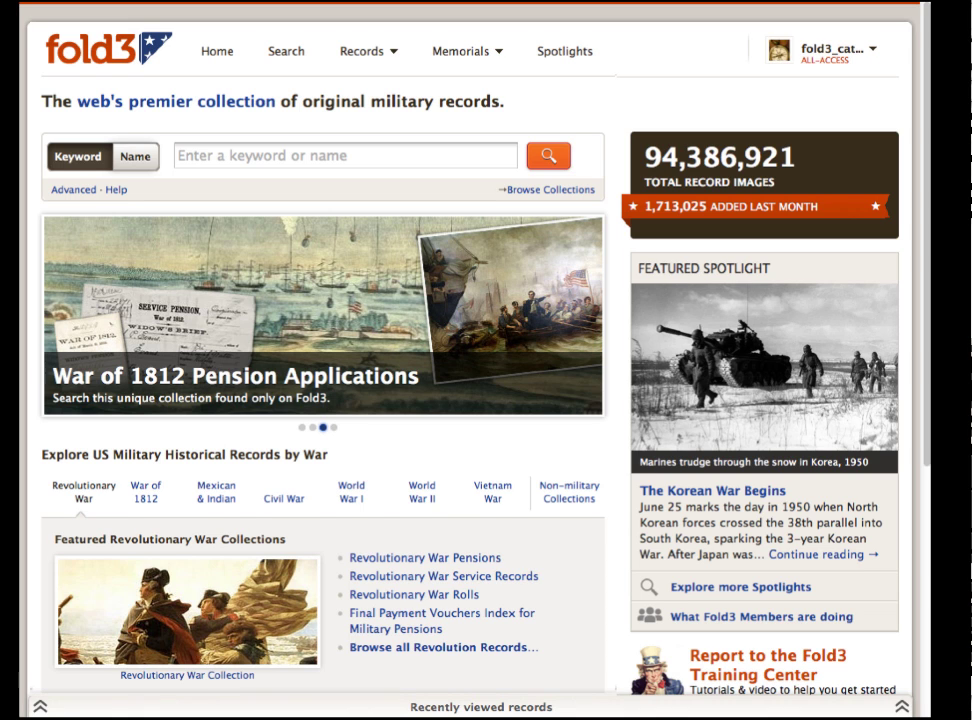
click(345, 155)
text(George Anderson)
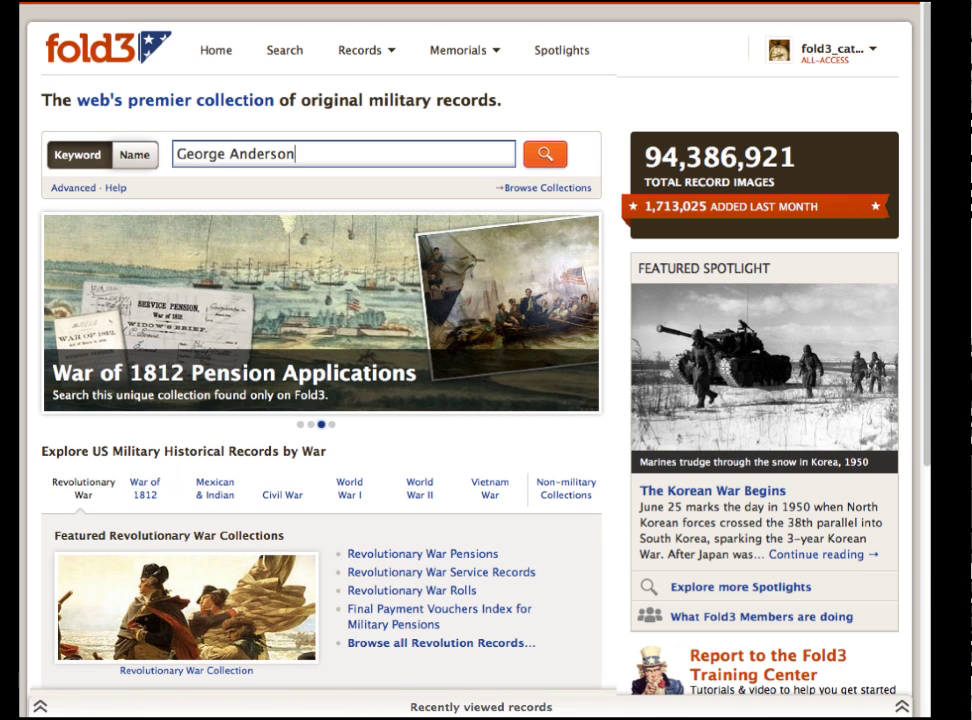
click(548, 162)
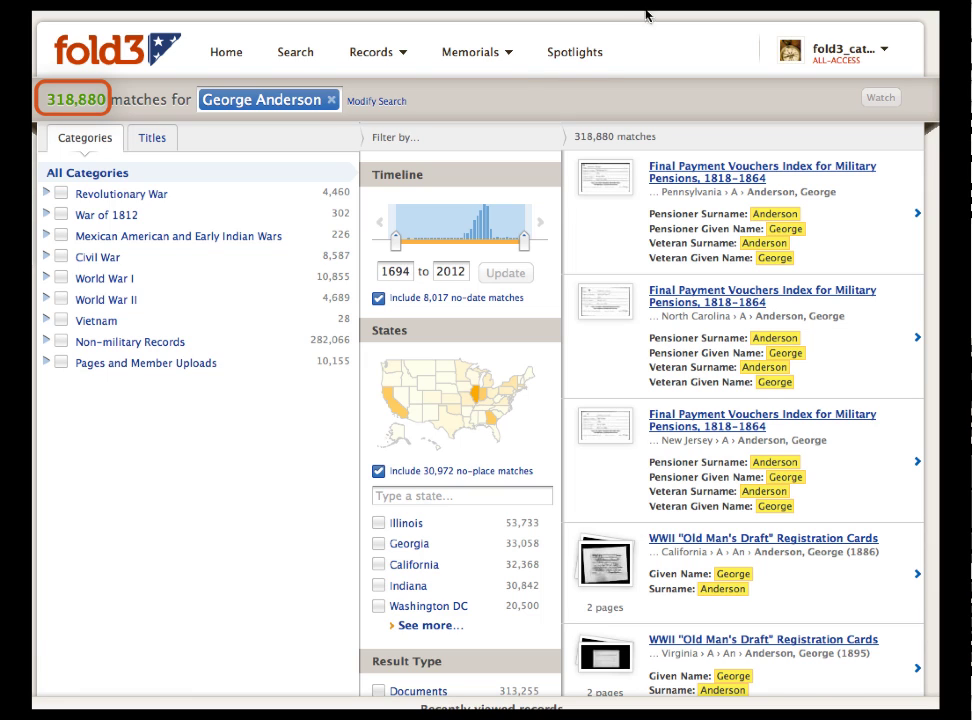
click(399, 101)
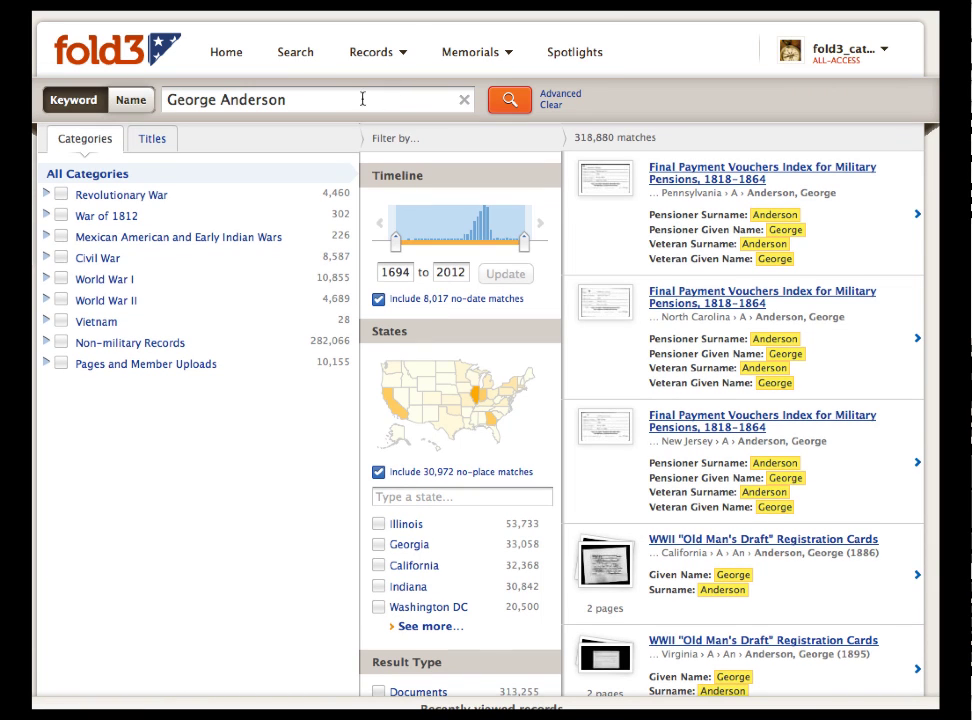
click(131, 100)
click(195, 99)
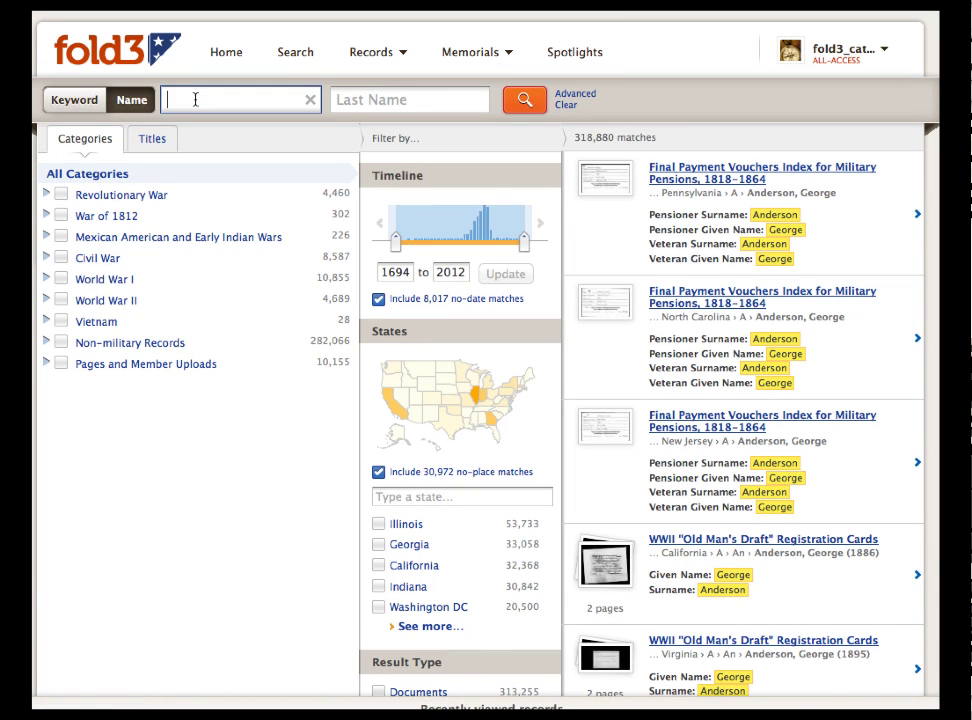
text(George)
key(Tab)
text(Anderson)
click(525, 102)
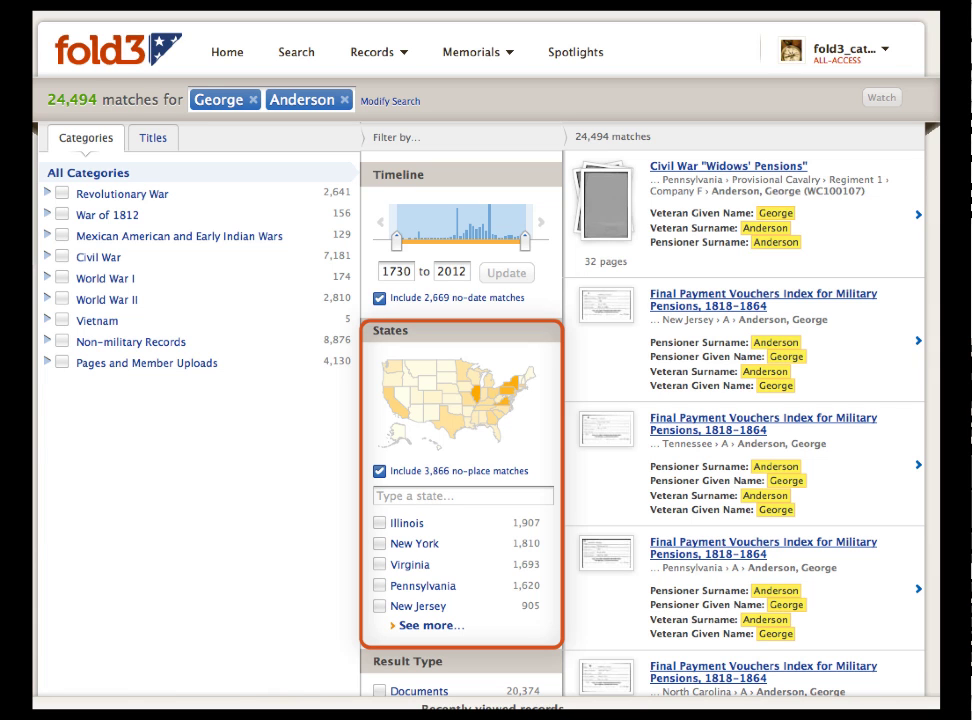
scroll(486, 400, down, 2)
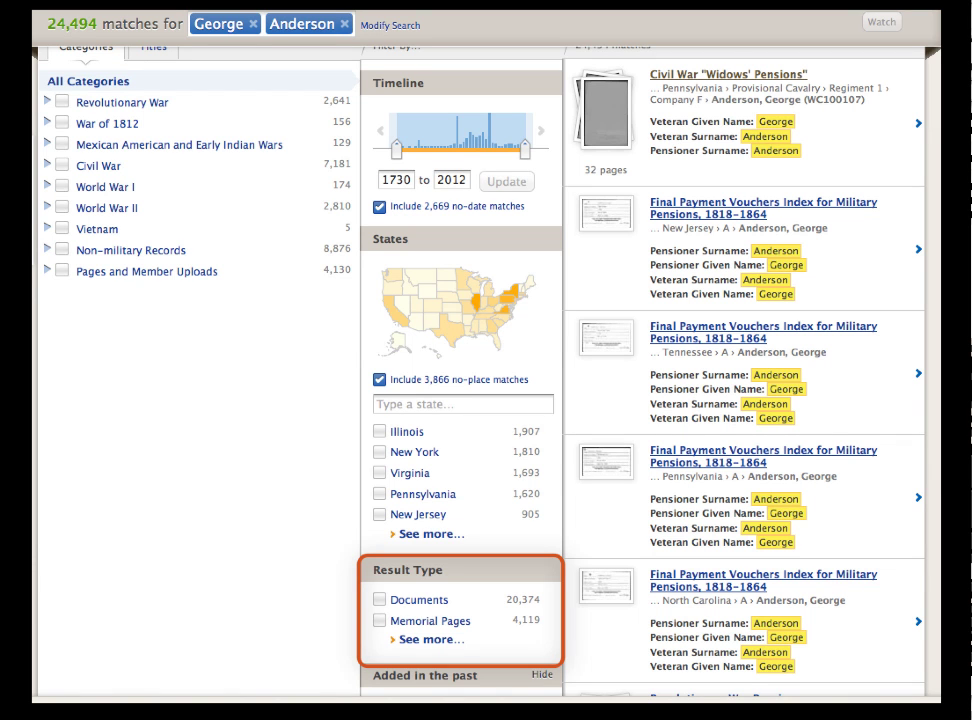
scroll(486, 400, up, 2)
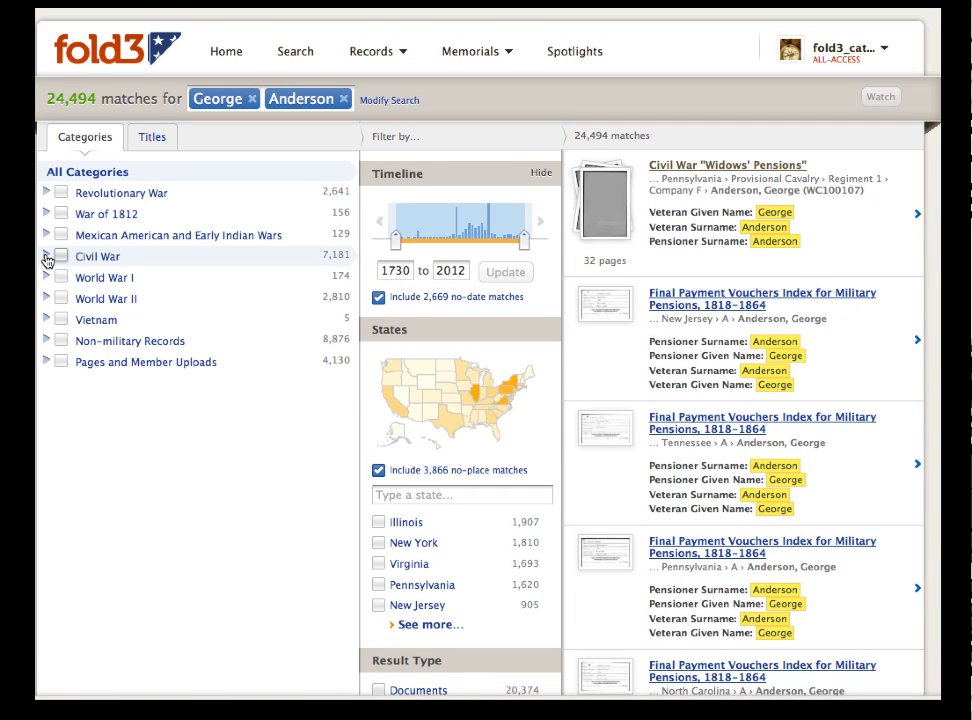
Browse the Civil War sub-collections, then filter to Widows' Pensions and the state Kentucky.
click(46, 257)
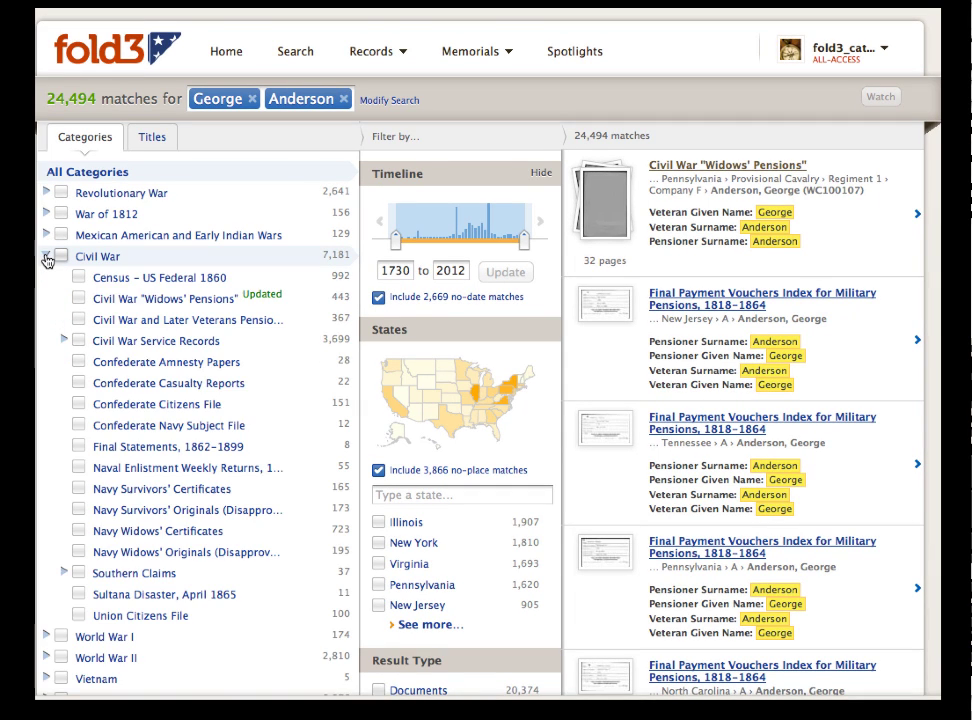
click(63, 341)
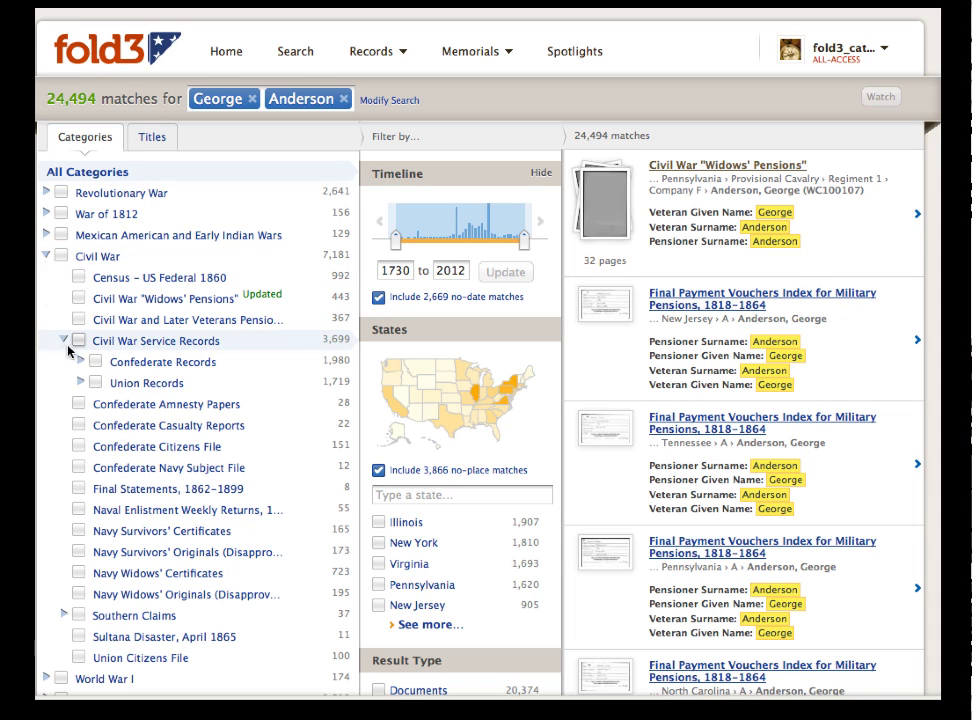
click(79, 362)
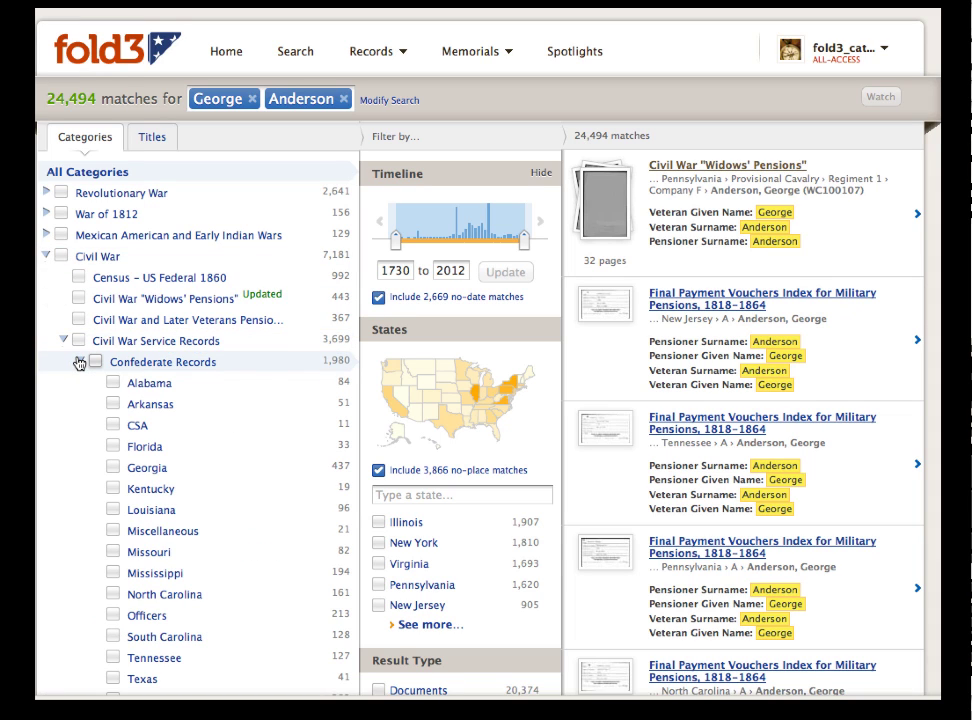
click(64, 341)
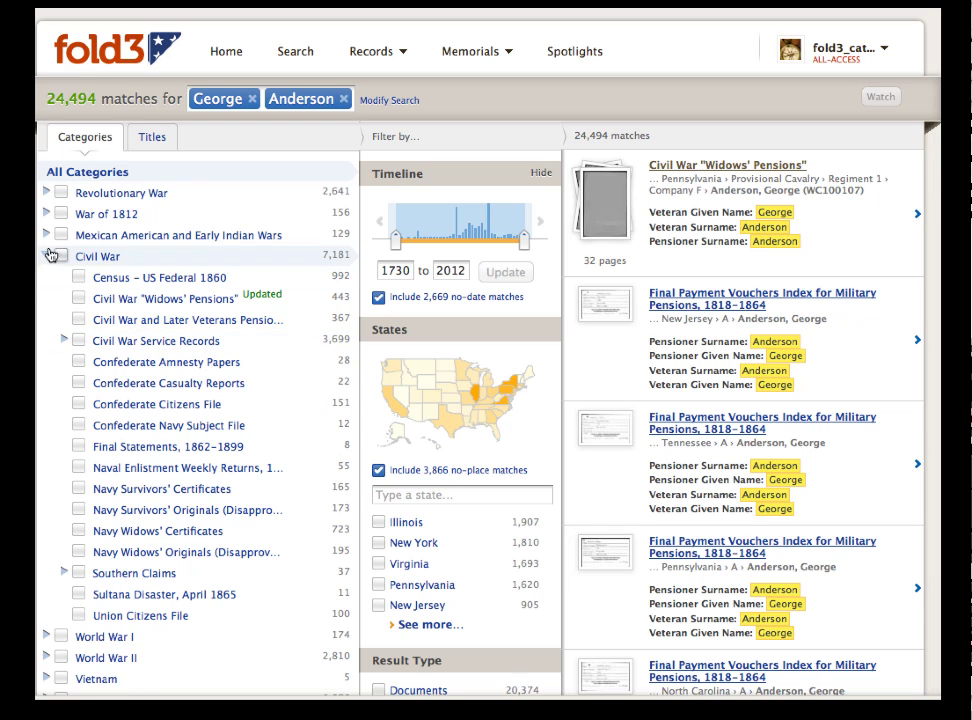
click(78, 298)
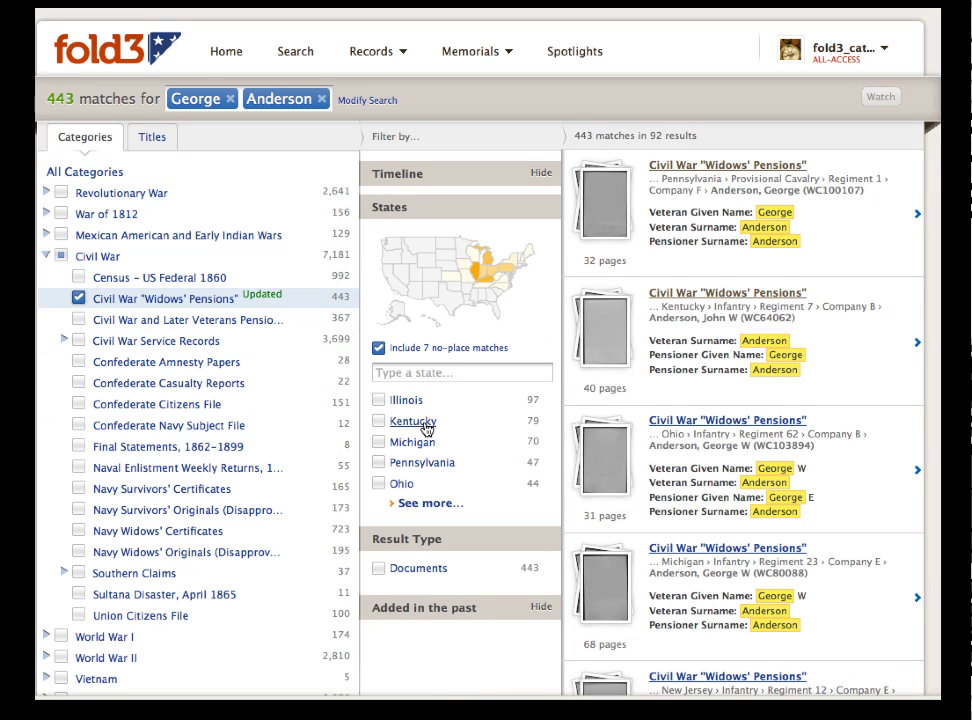
click(484, 272)
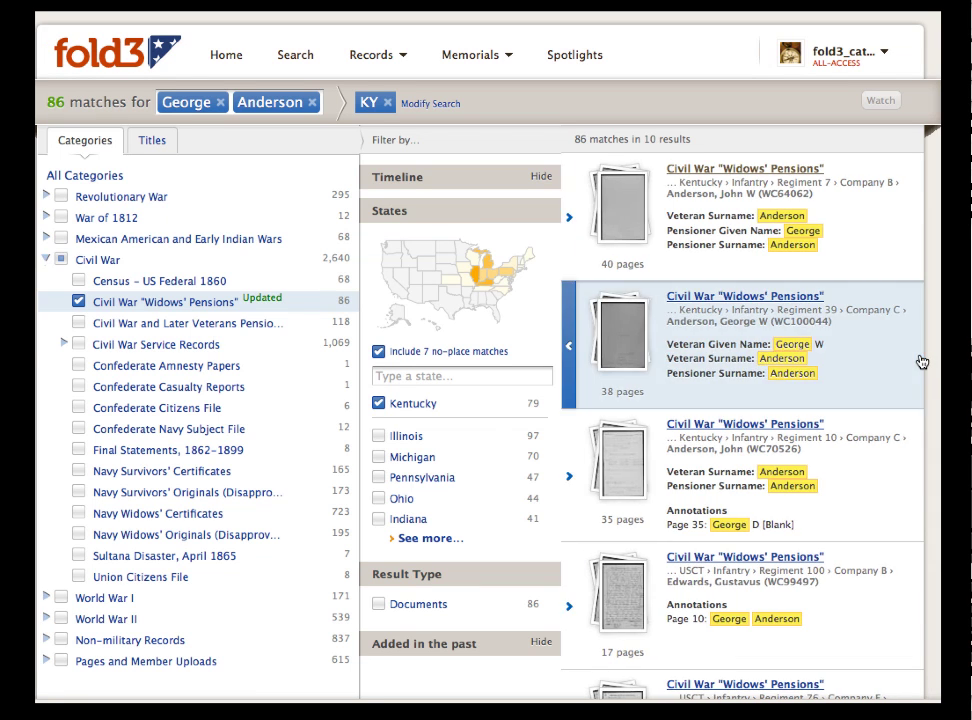
click(918, 350)
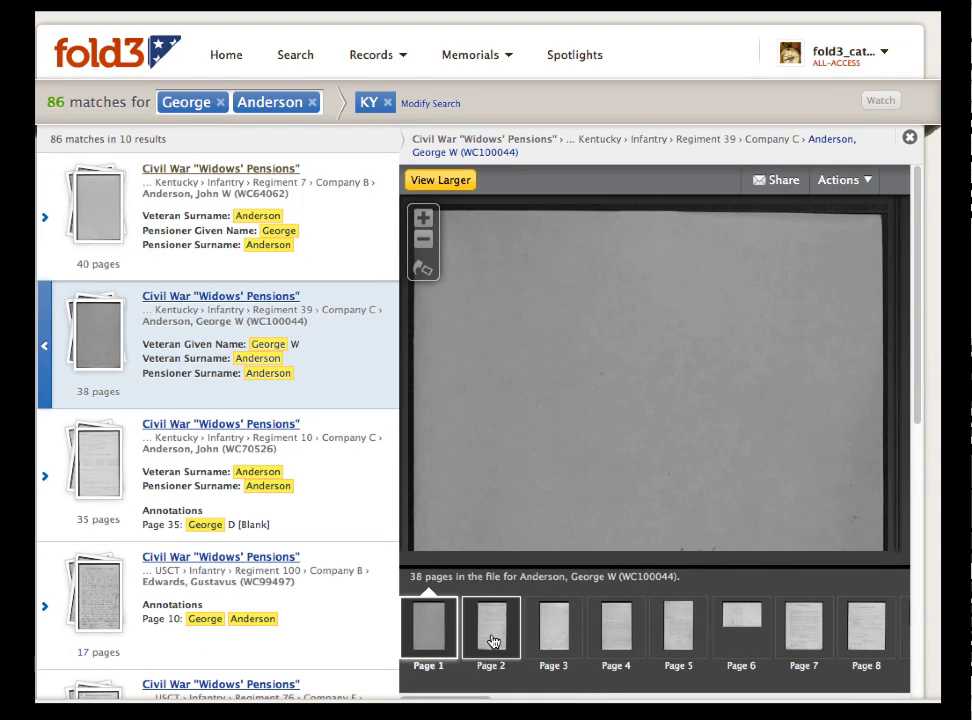
click(492, 641)
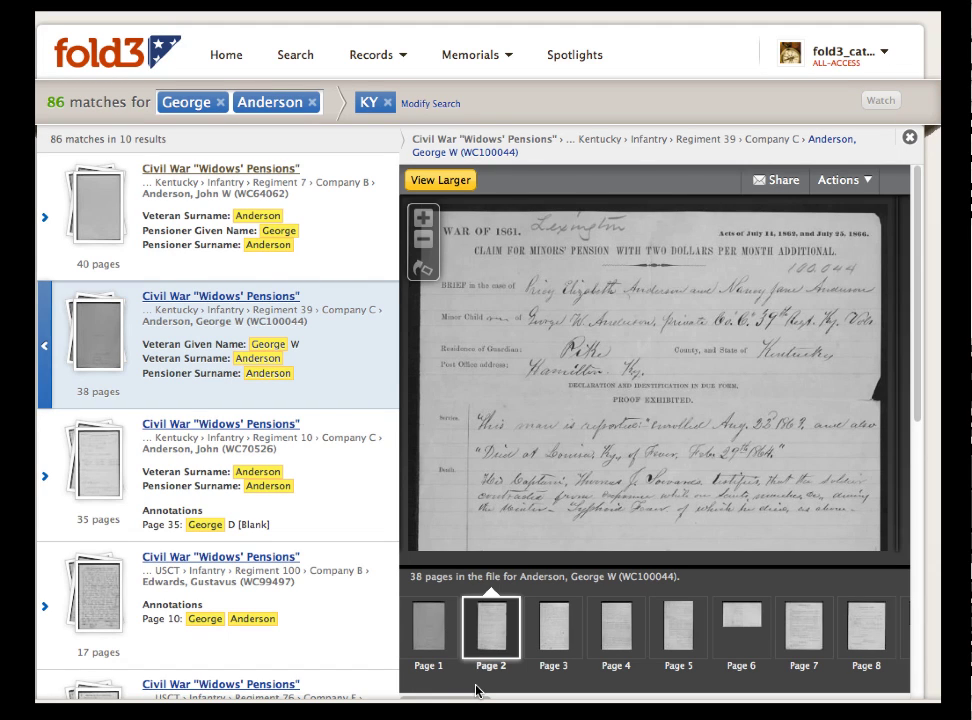
drag(477, 697, 605, 700)
scroll(636, 450, down, 3)
scroll(630, 362, down, 3)
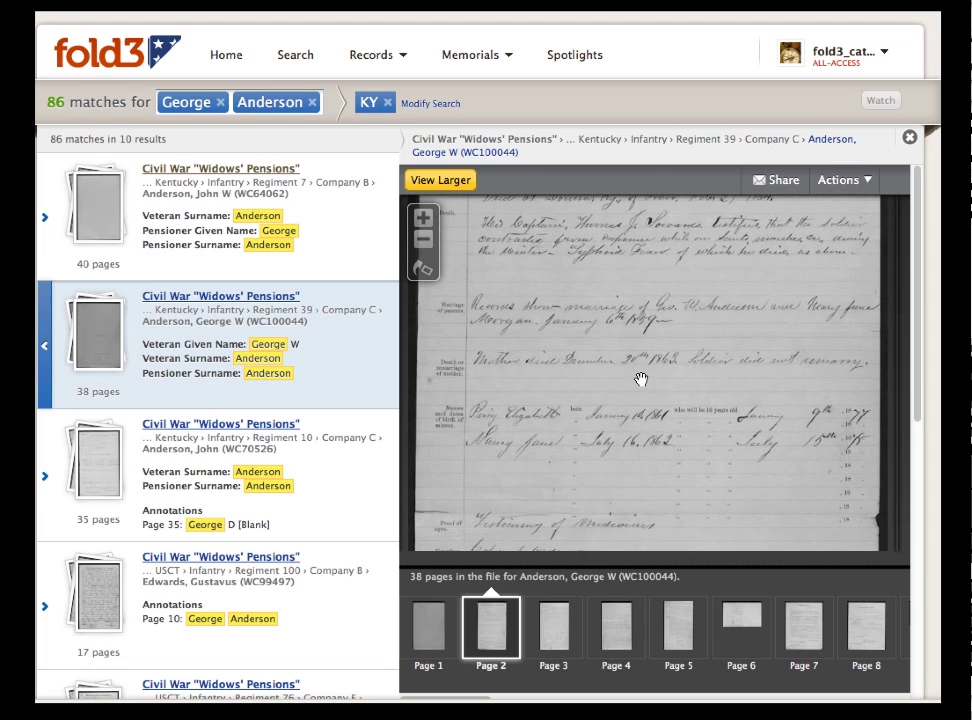
click(443, 181)
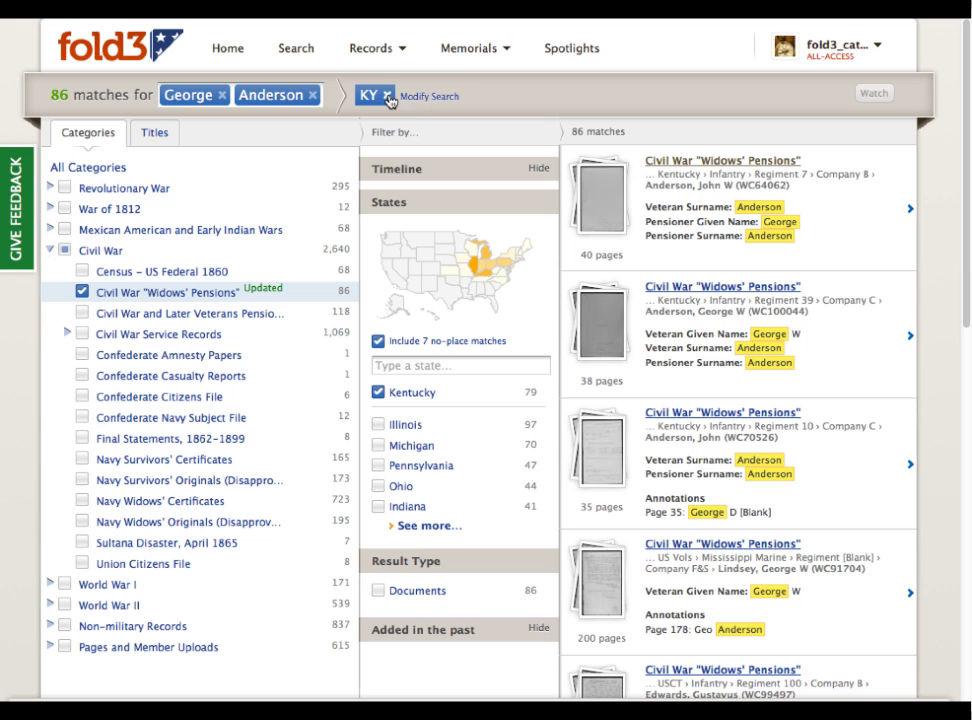
Swap the filters for Civil War Service Records > Union Records > Kentucky.
click(388, 97)
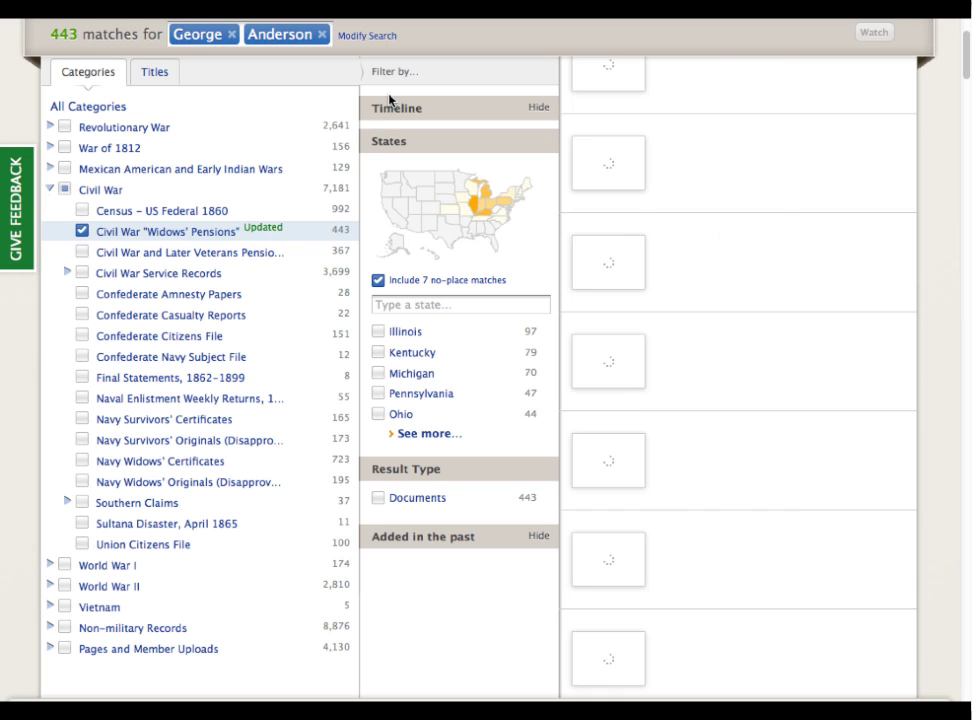
click(82, 232)
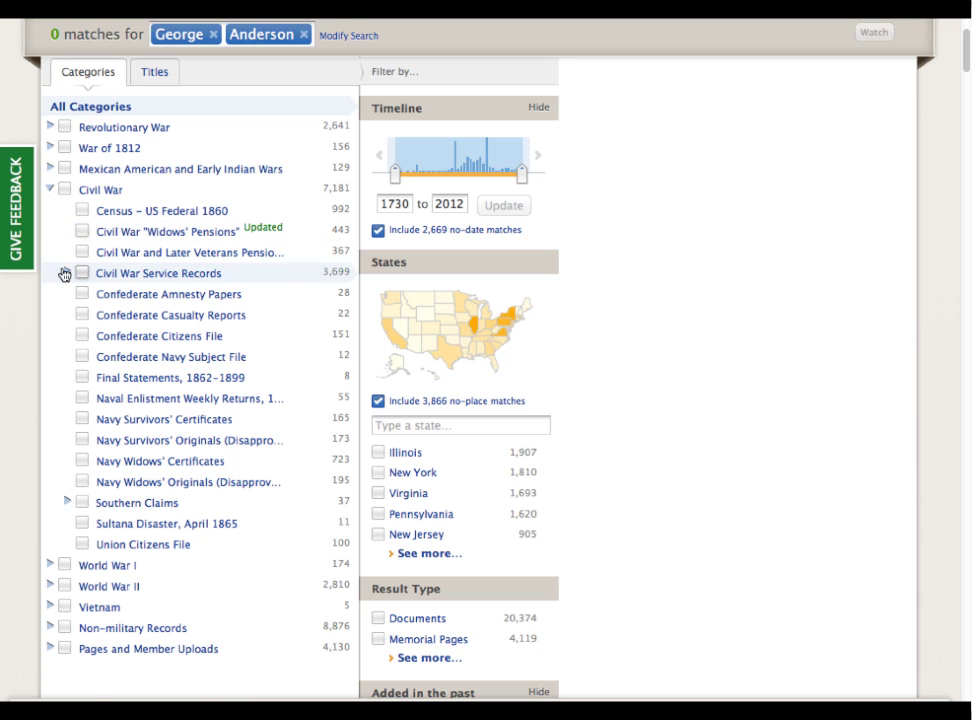
click(67, 271)
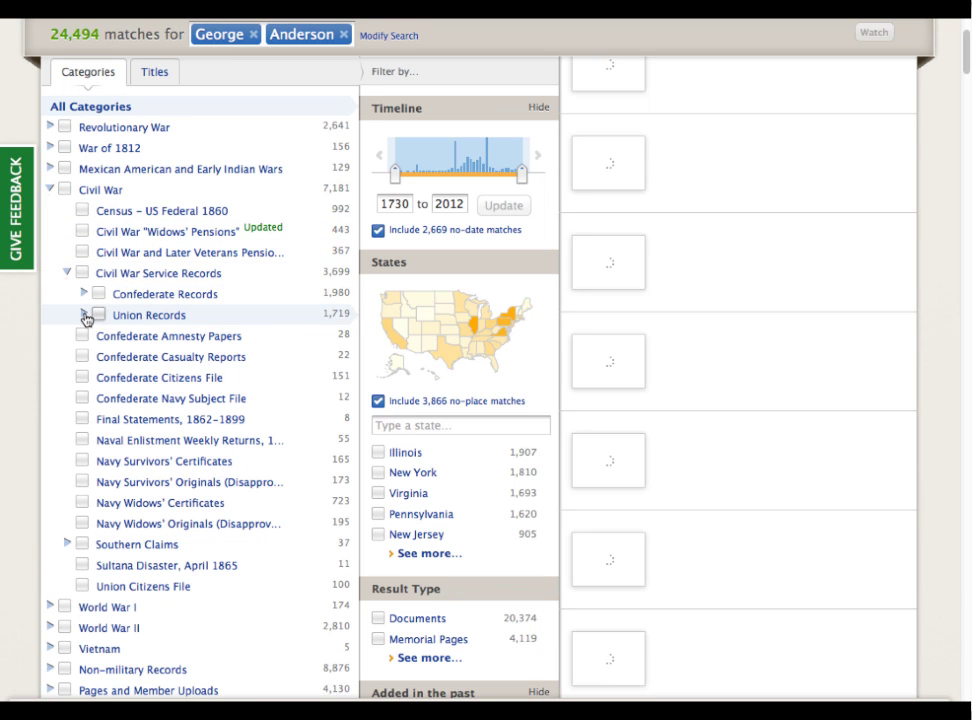
click(84, 315)
scroll(117, 385, down, 1)
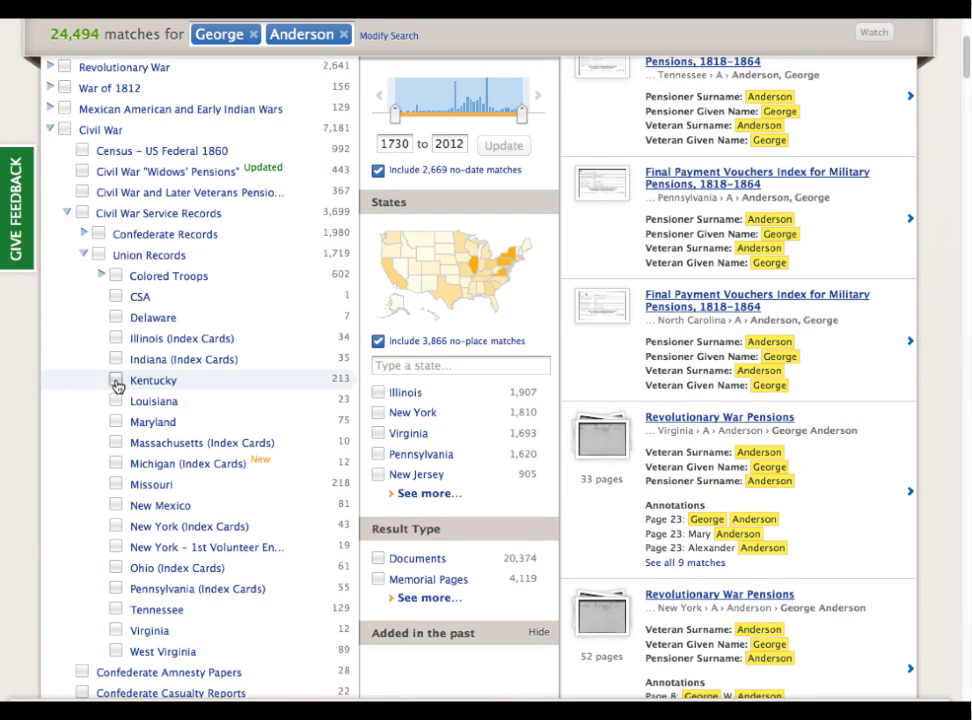
click(116, 381)
Open a soldier's service file, view its page 12, and close the viewer.
drag(967, 90, 968, 352)
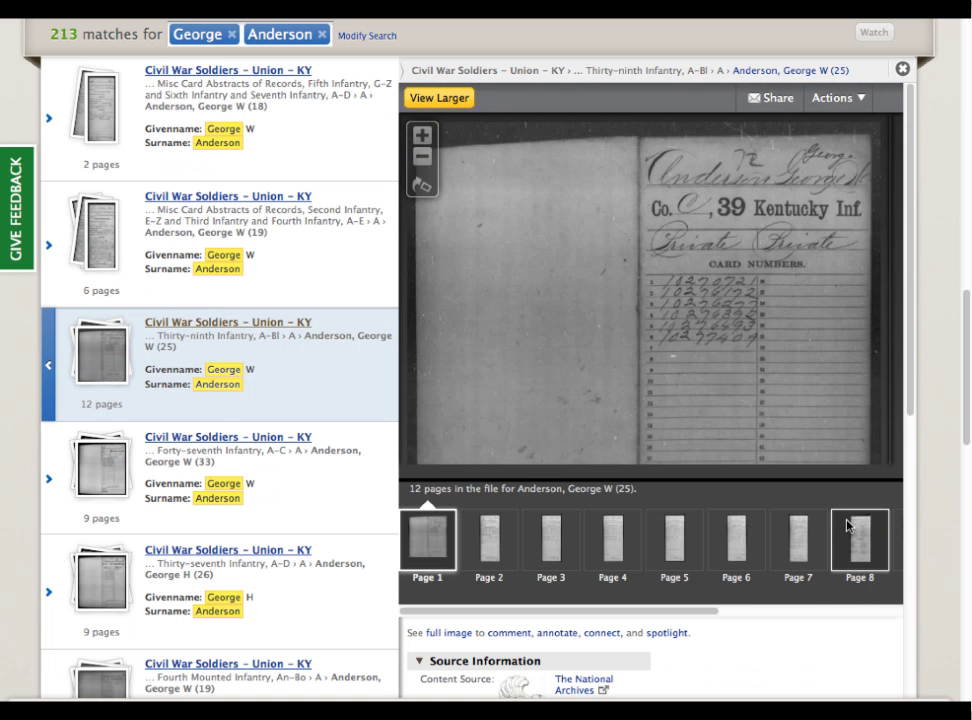
scroll(868, 521, right, 5)
click(870, 536)
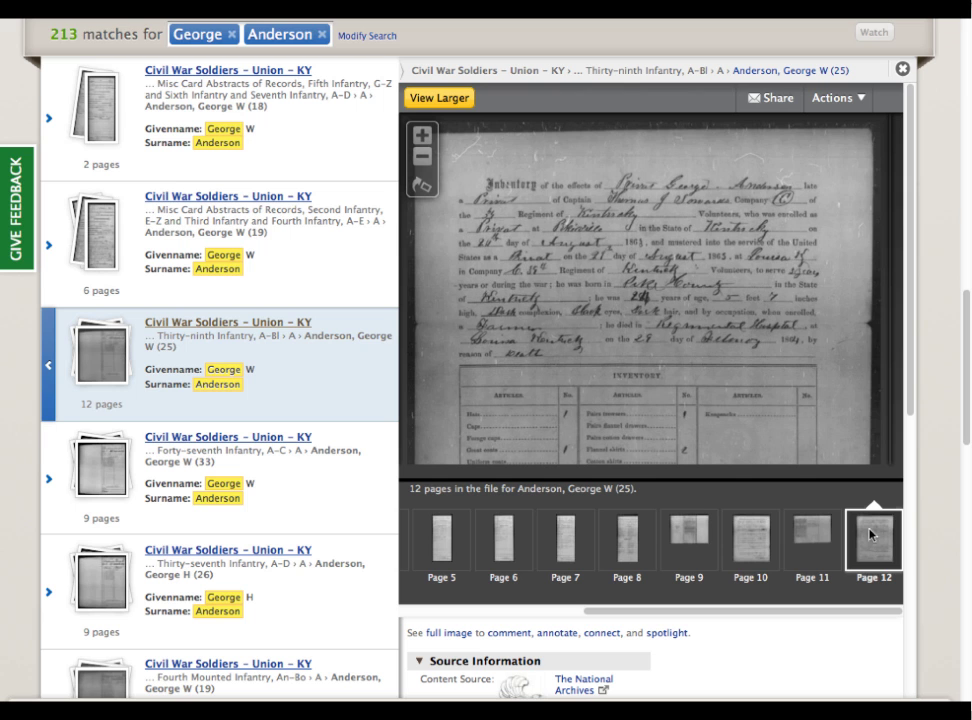
click(902, 68)
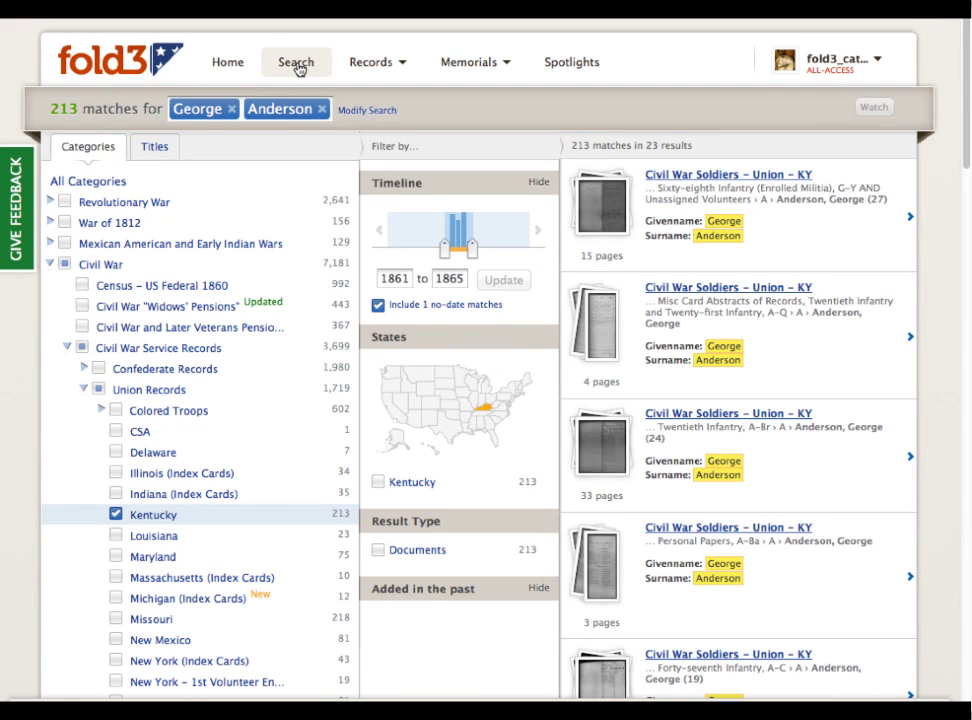
Search for 'Peter Johnson' and filter to the WWII "Old Man's Draft" cards.
click(297, 68)
text(P)
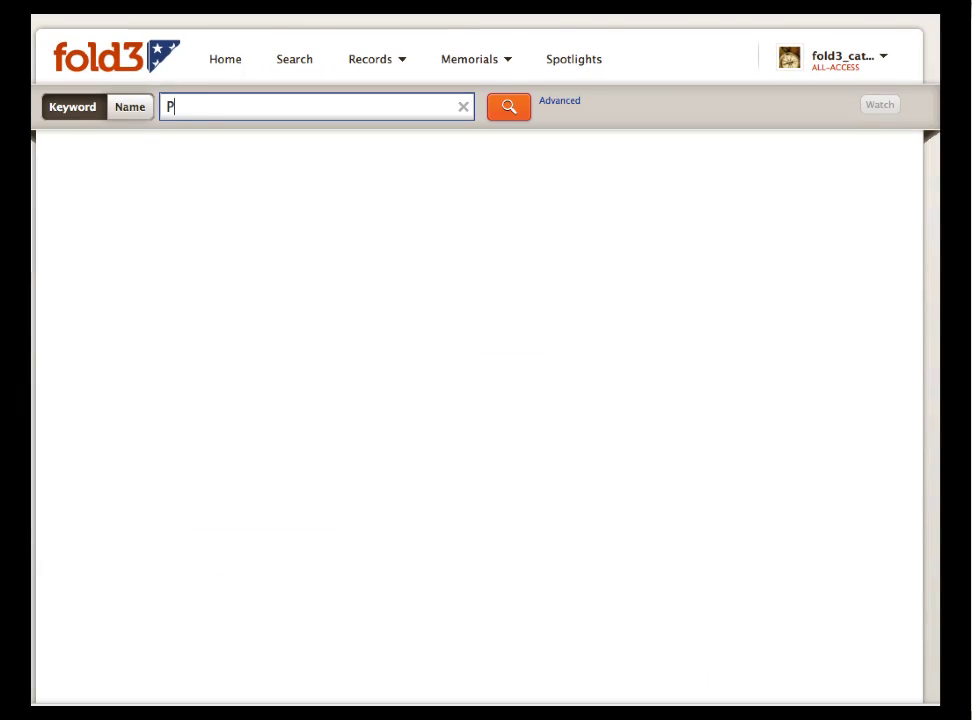
text(eter Johnson)
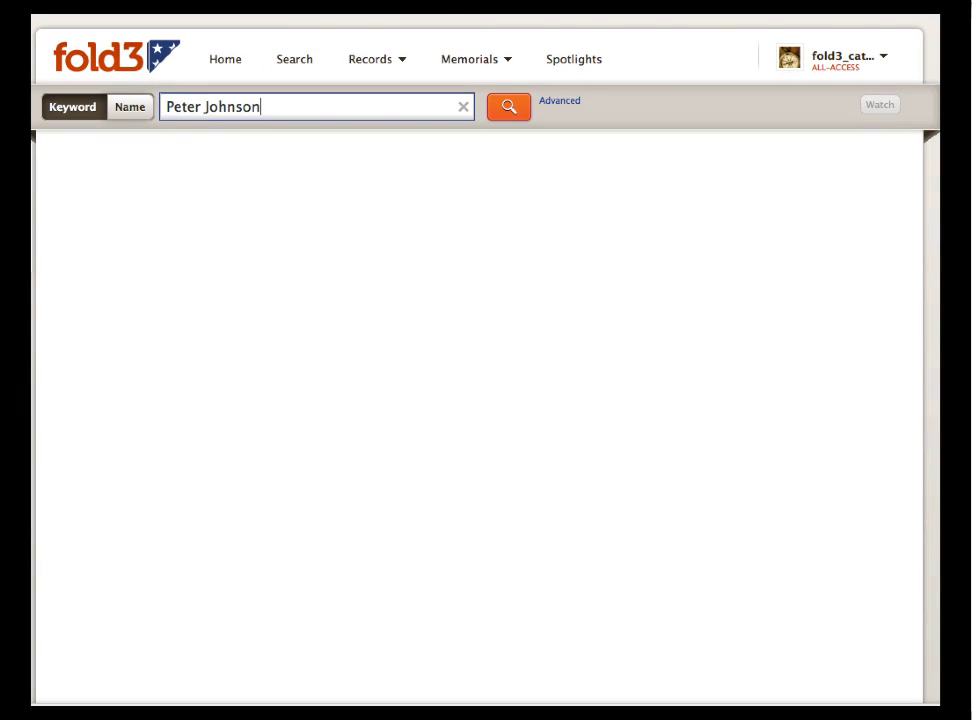
click(509, 106)
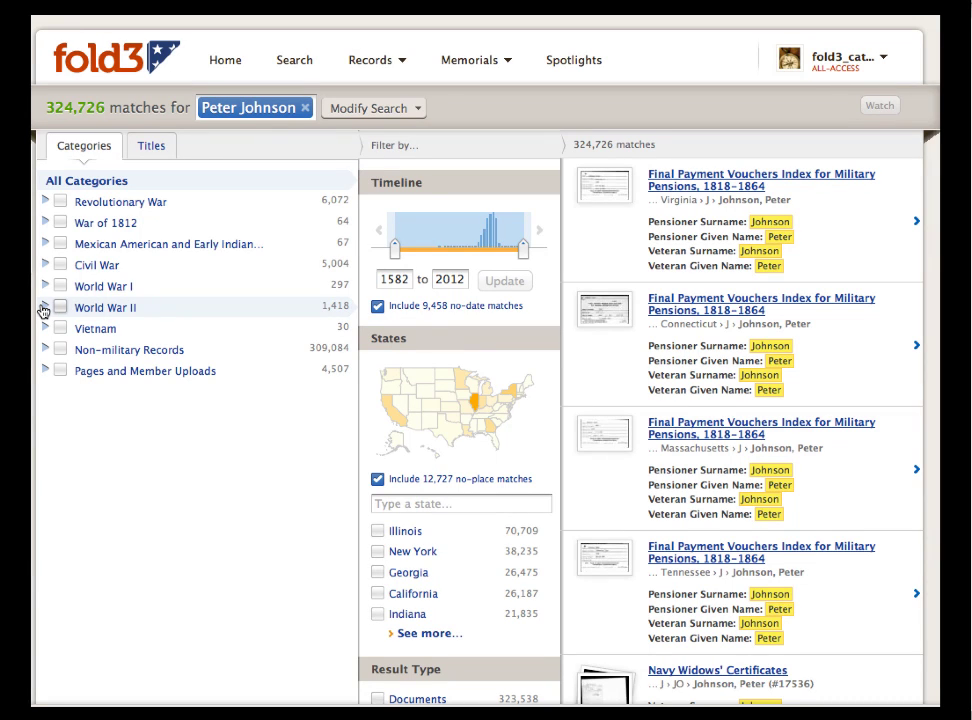
click(44, 308)
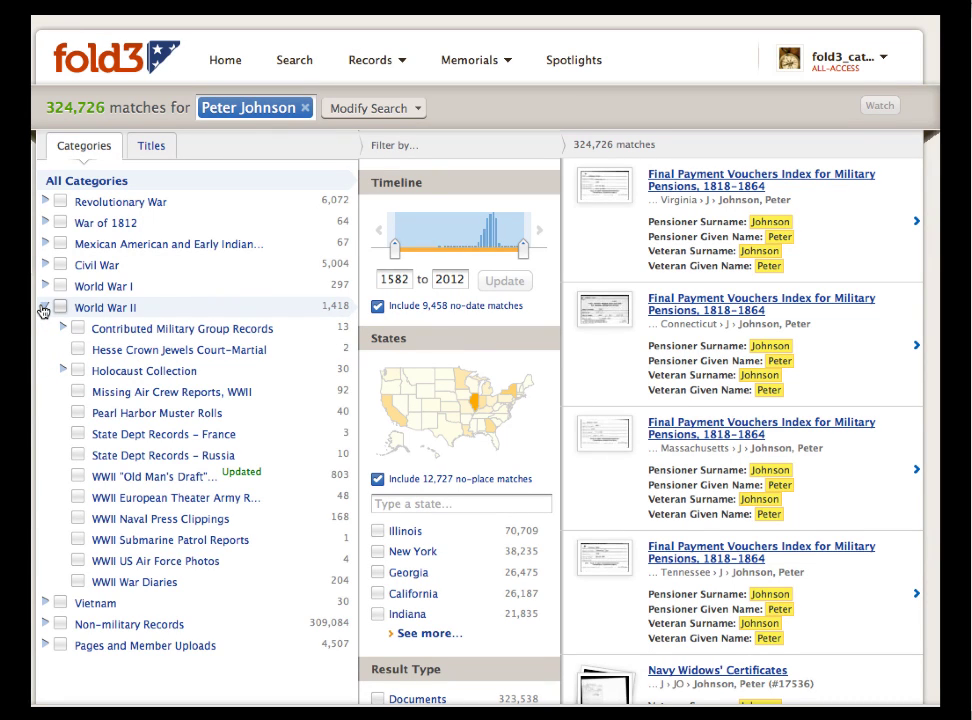
click(77, 478)
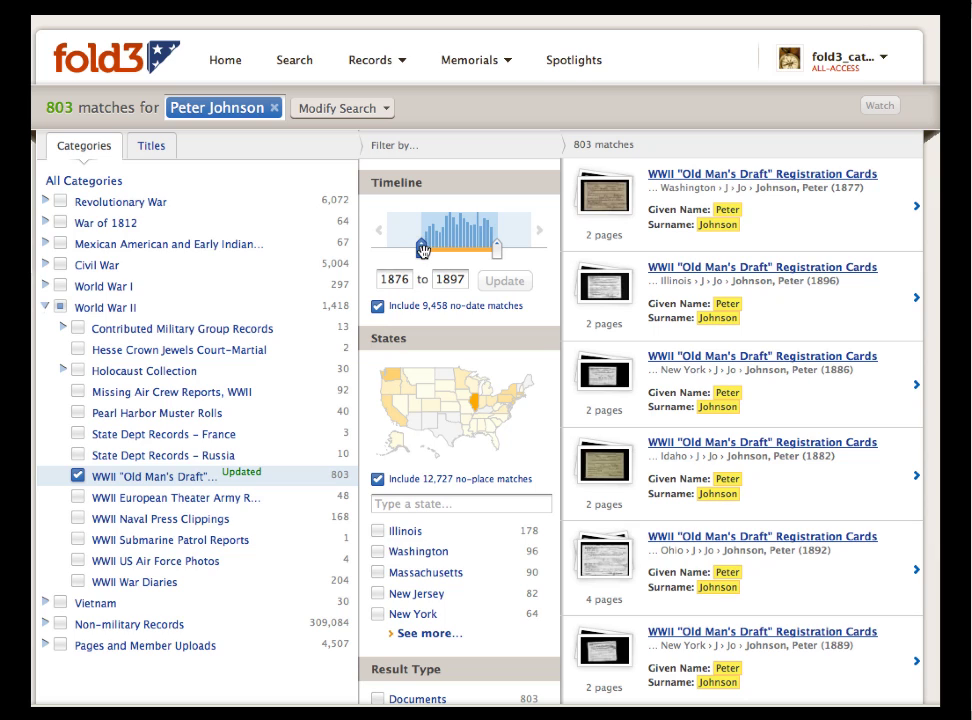
Set the timeline range to 1885–1890 and update the results.
drag(422, 250, 454, 256)
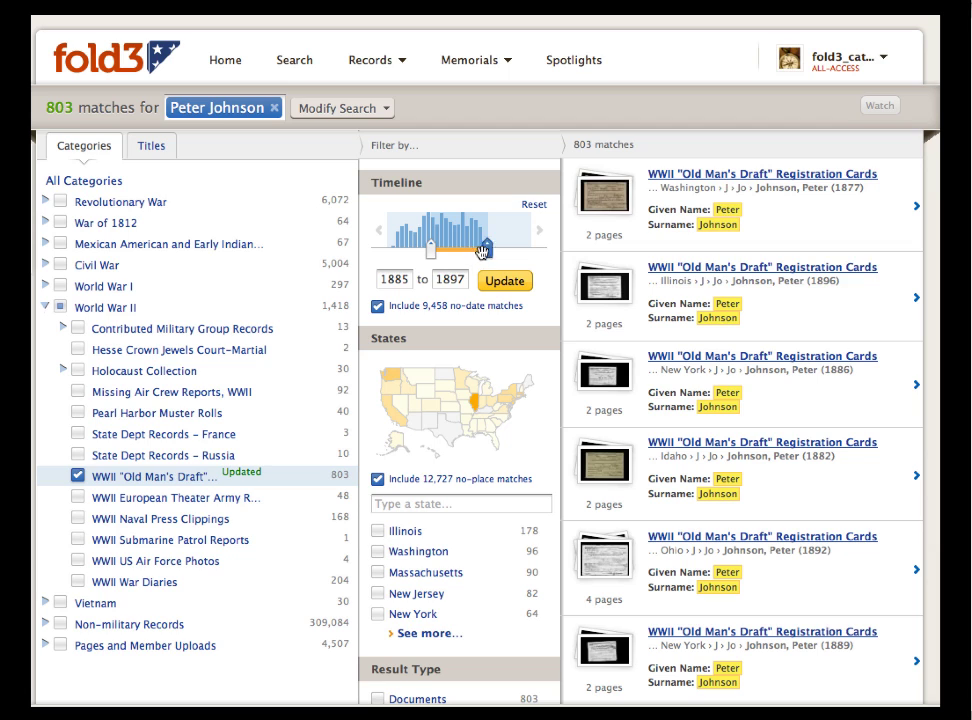
click(466, 279)
key(BackSpace)
text(0)
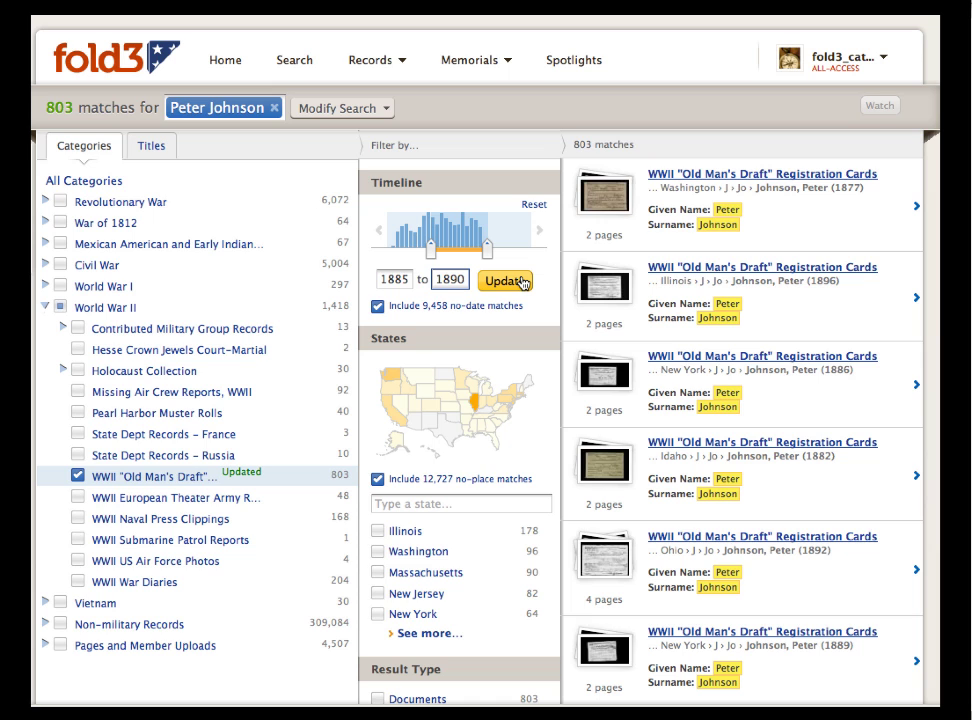
click(521, 282)
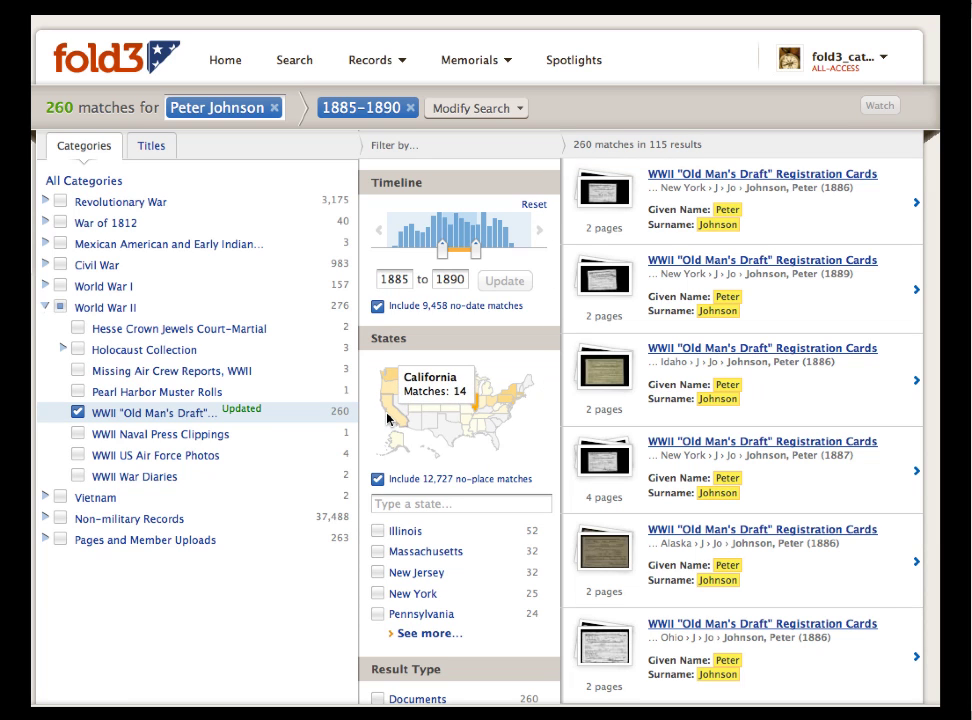
Add California, Oregon and Washington state filters, then open the first draft card.
click(388, 398)
click(392, 394)
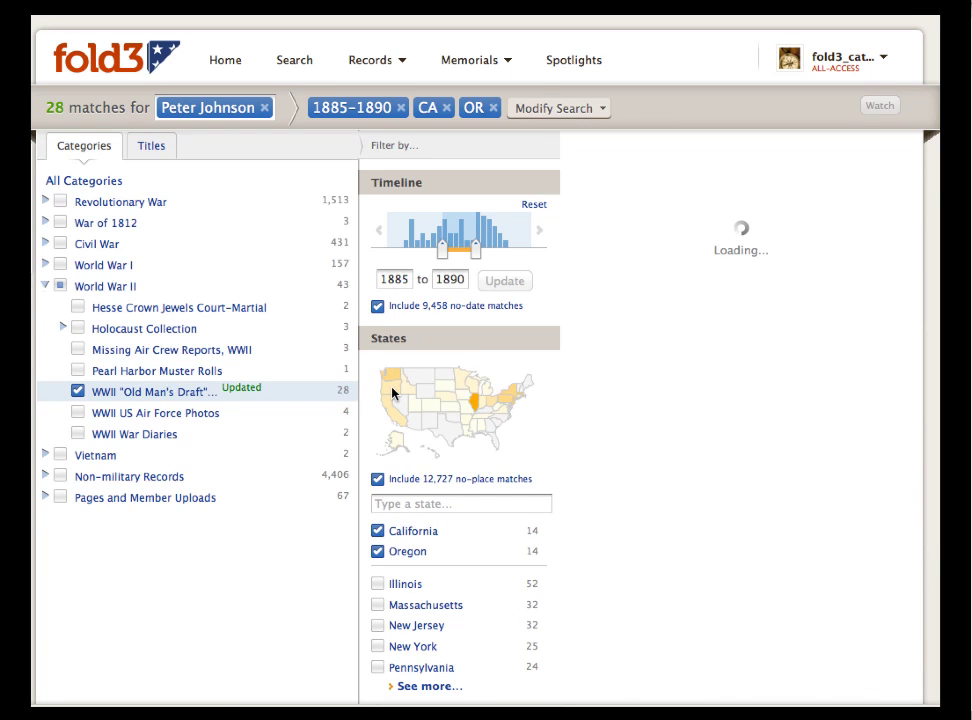
click(392, 374)
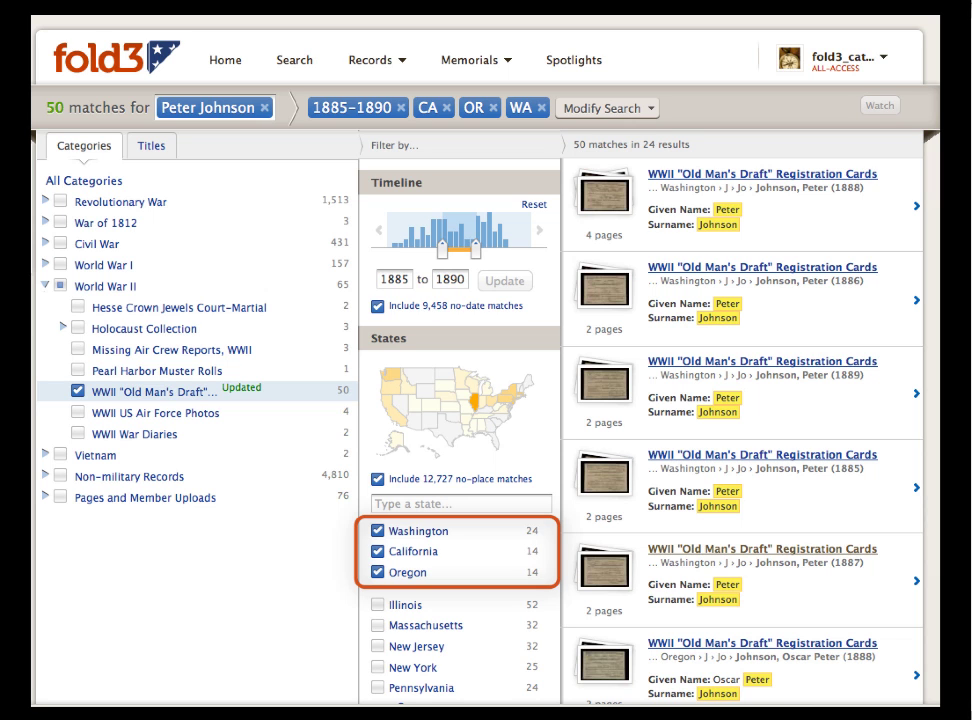
click(877, 216)
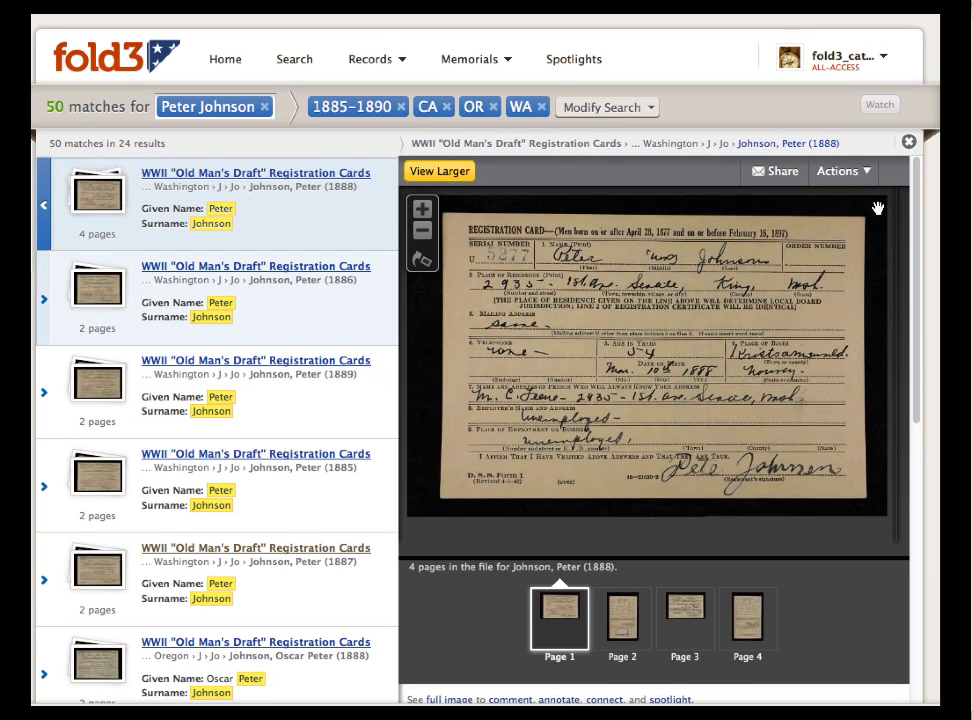
Preview the 1886, 1889 and 1885 cards, then show page 2 of the 1885 card.
click(366, 315)
click(355, 385)
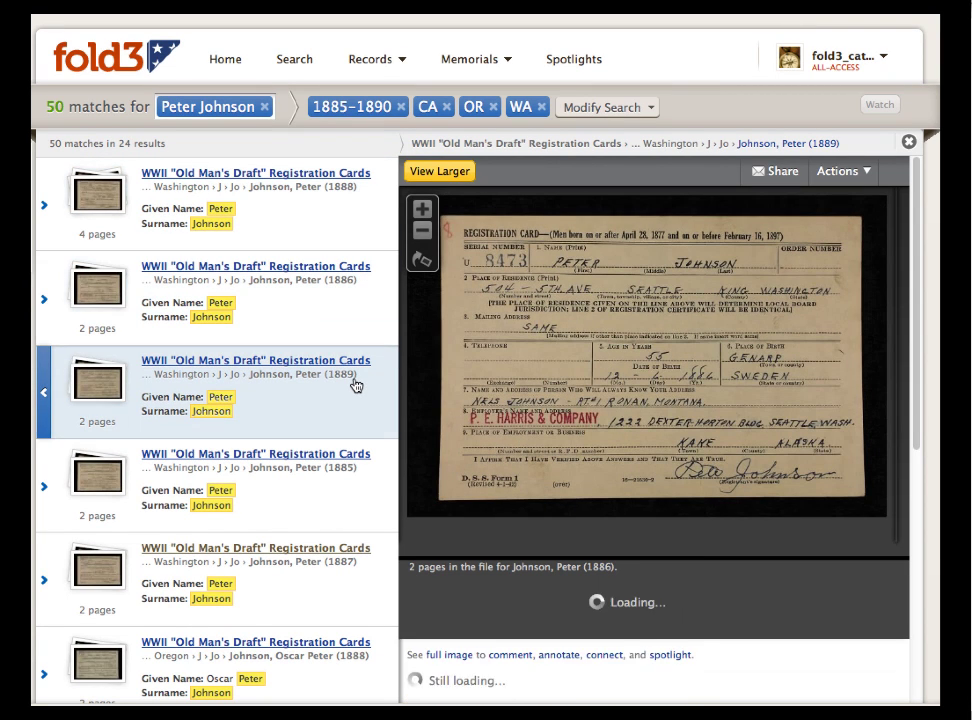
click(335, 483)
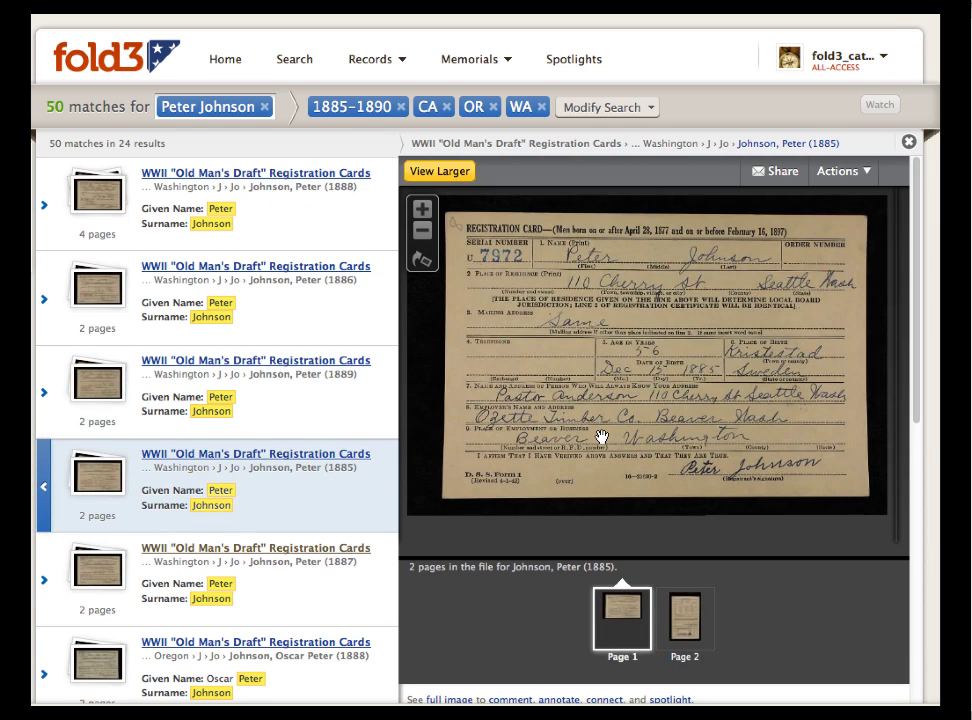
click(687, 628)
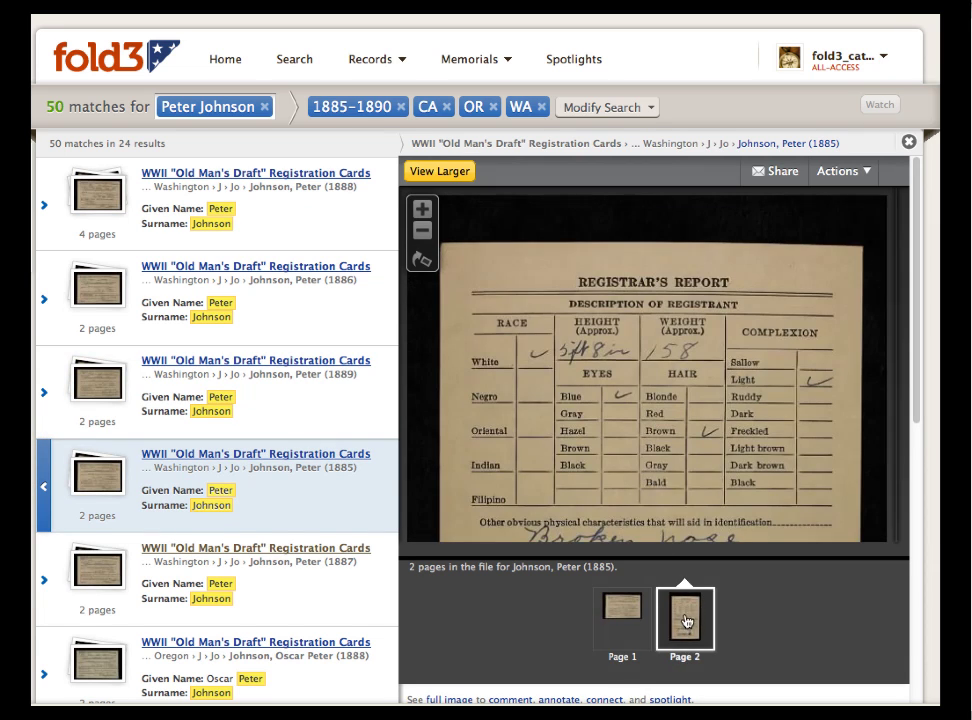
drag(696, 501, 714, 424)
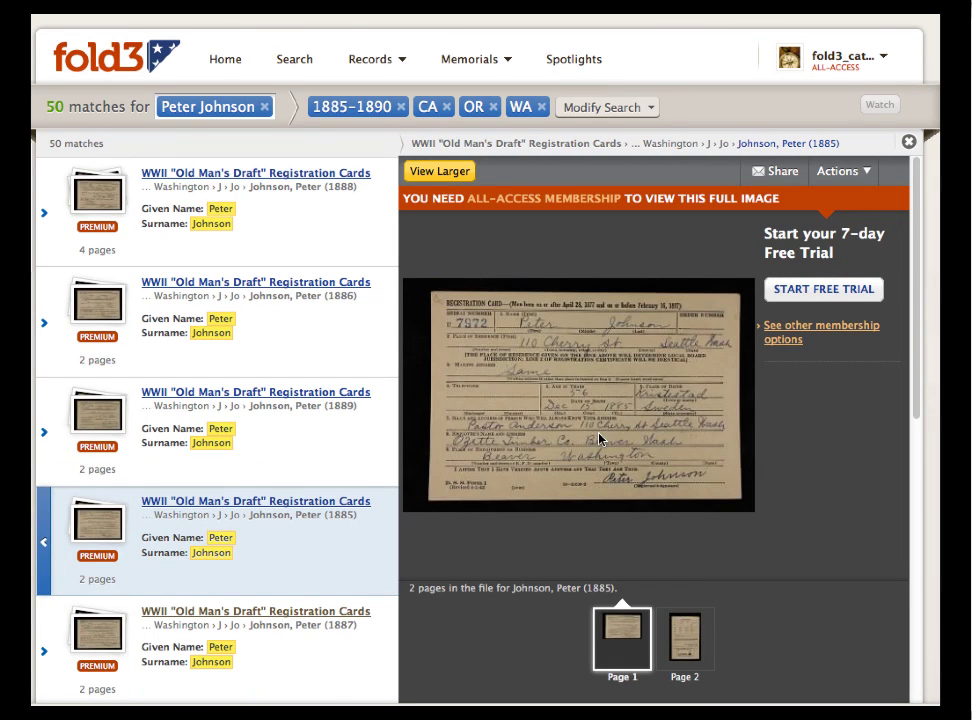
click(680, 640)
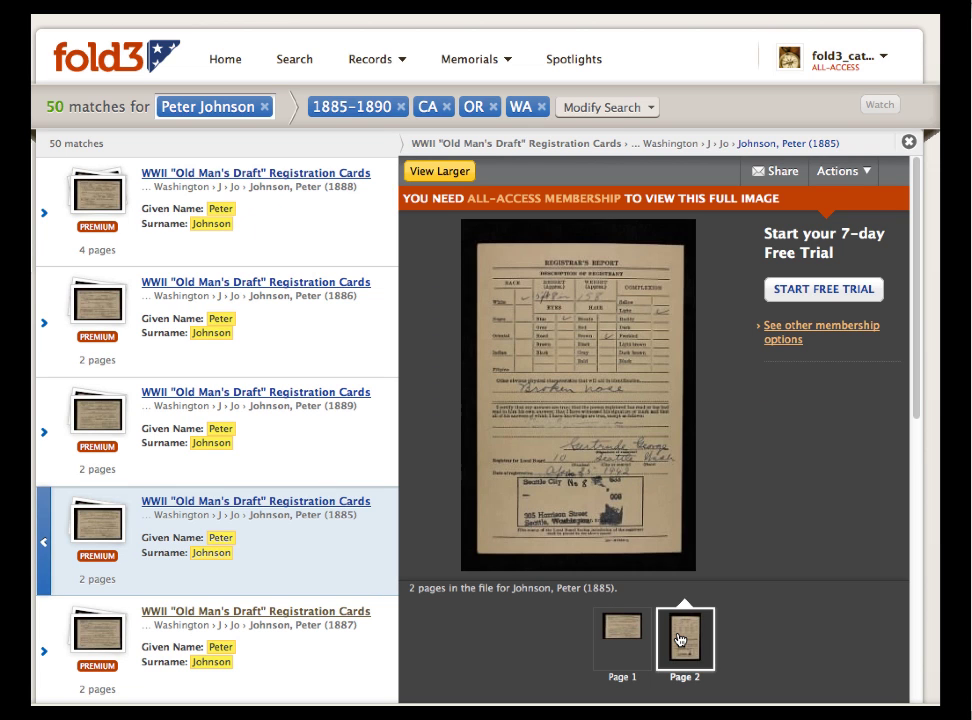